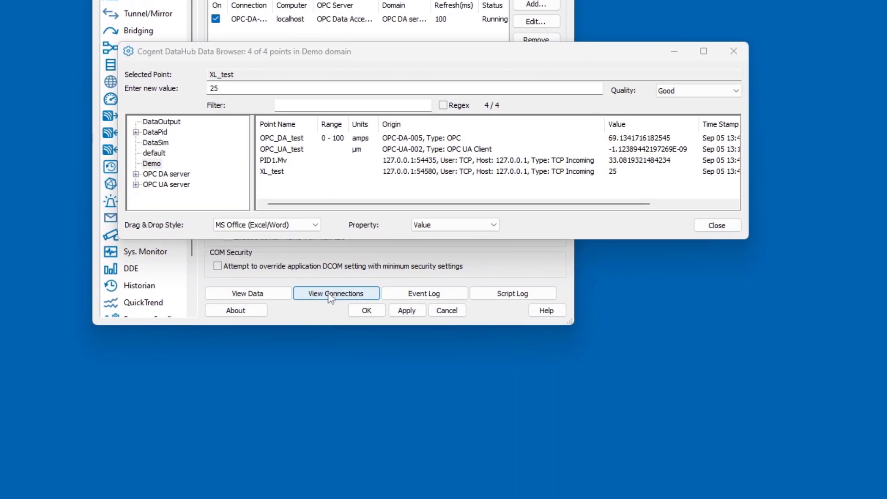
Examine the DataHub's active connections in the Connection Viewer and close it
{"action": "left_click", "coordinate": [331, 294]}
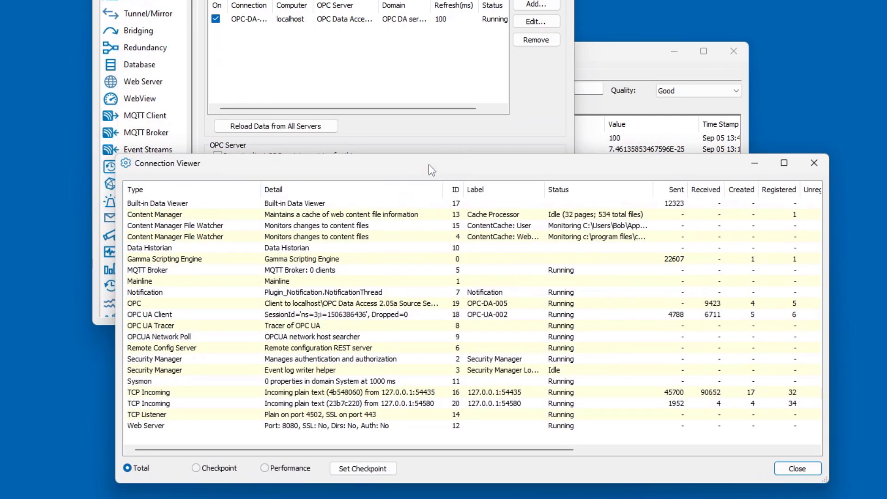
{"action": "left_click_drag", "start_coordinate": [442, 166], "coordinate": [440, 100]}
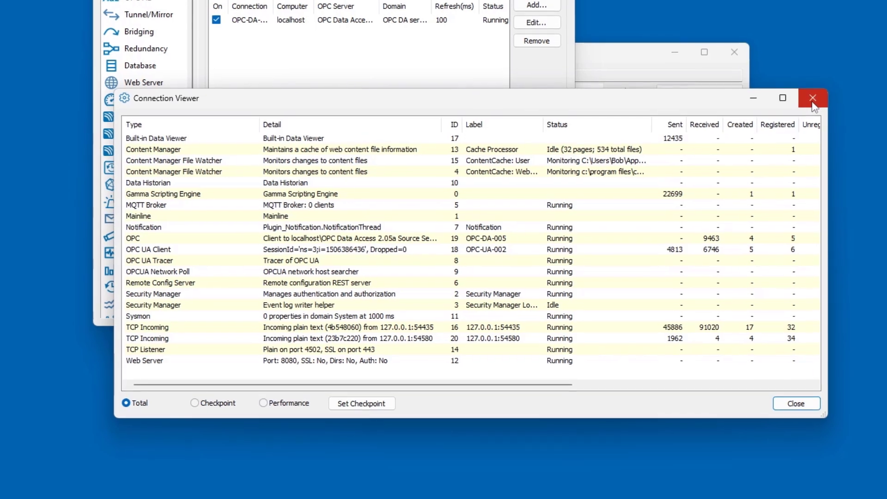
{"action": "left_click", "coordinate": [814, 104]}
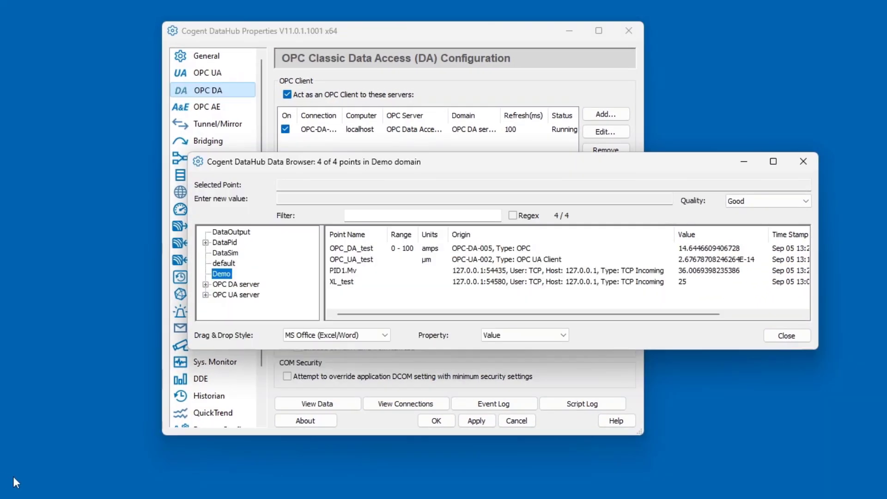
Copy OPC_DA_test as JSON (value), paste it into the empty Notepad++ document, and undo the paste
{"action": "right_click", "coordinate": [359, 251]}
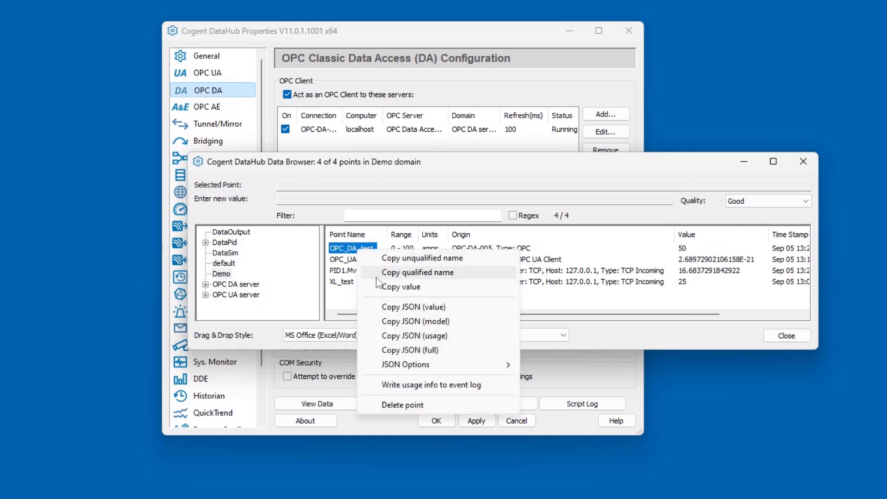
{"action": "left_click", "coordinate": [398, 308]}
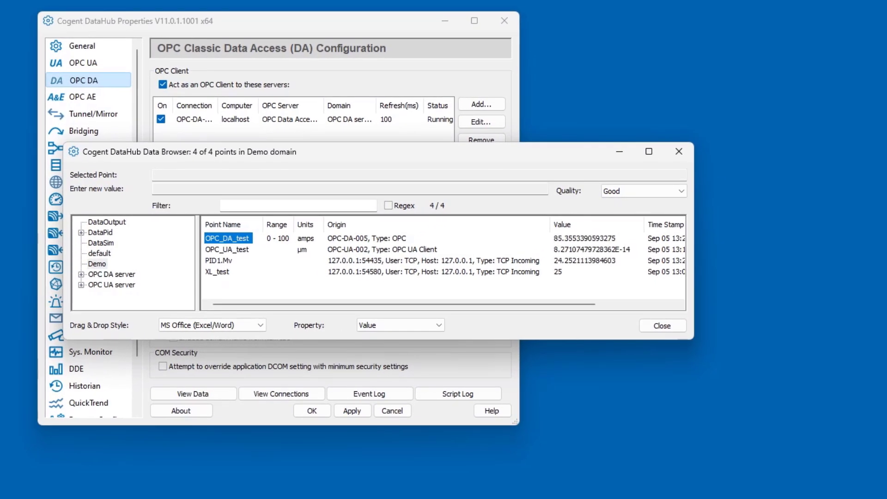
{"action": "key", "text": "alt+Tab"}
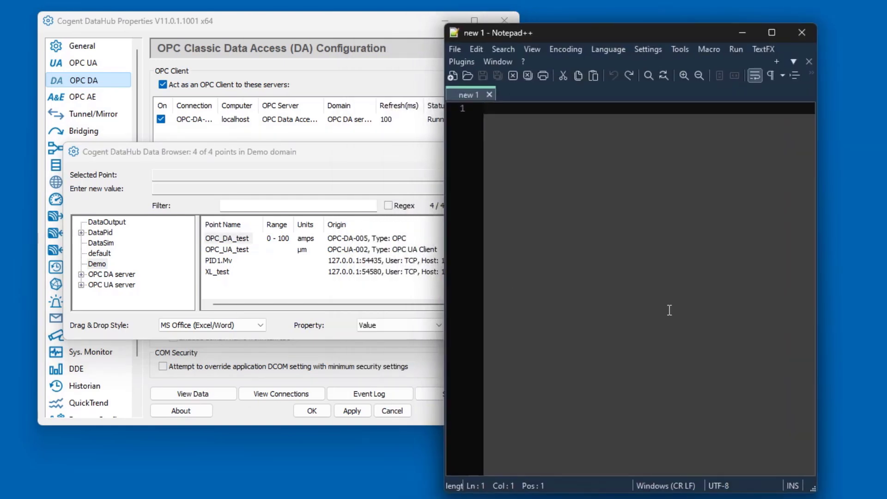
{"action": "key", "text": "ctrl+v"}
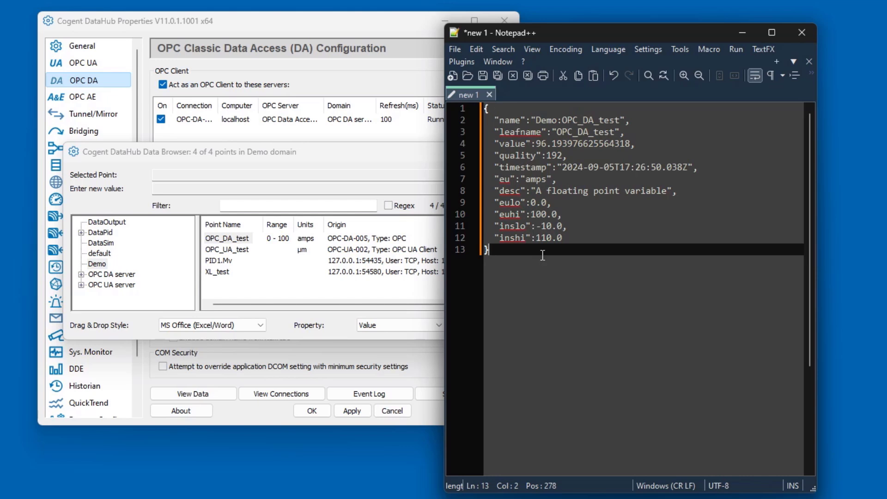
{"action": "key", "text": "ctrl+z"}
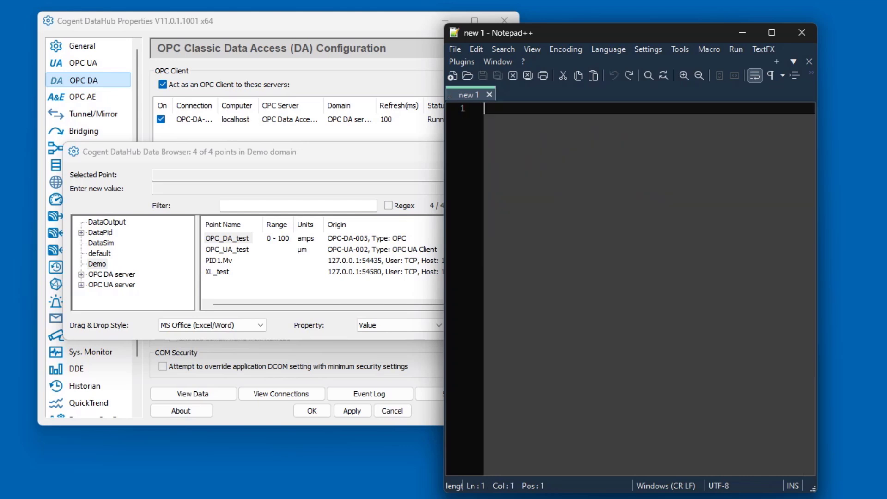
Copy OPC_DA_test from the Data Browser as JSON (full) and paste it into the empty Notepad++ document for review
{"action": "left_click", "coordinate": [220, 239]}
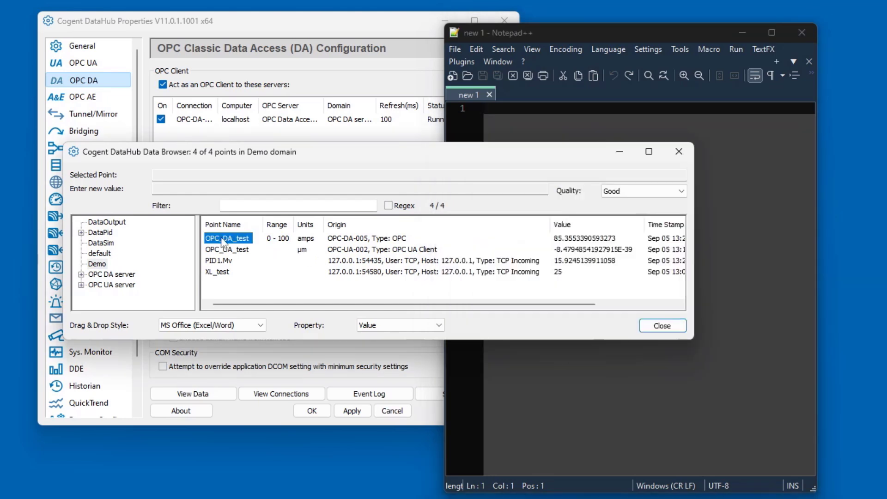
{"action": "right_click", "coordinate": [220, 239]}
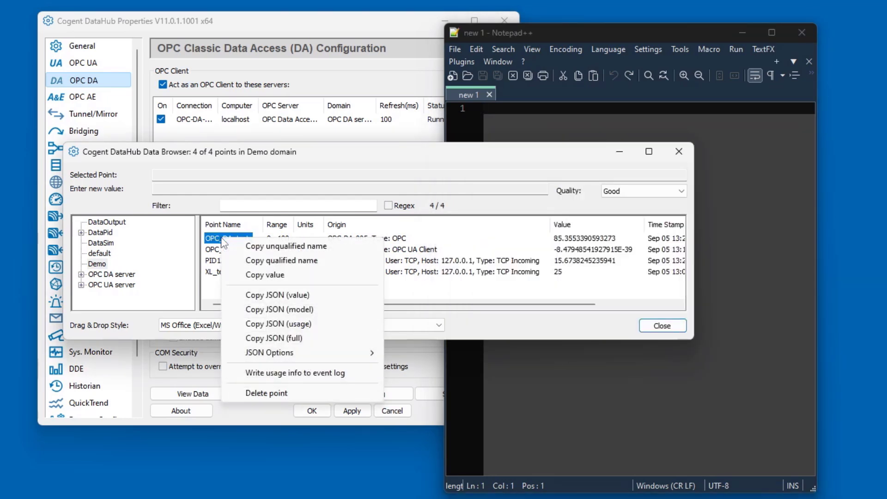
{"action": "left_click", "coordinate": [263, 339]}
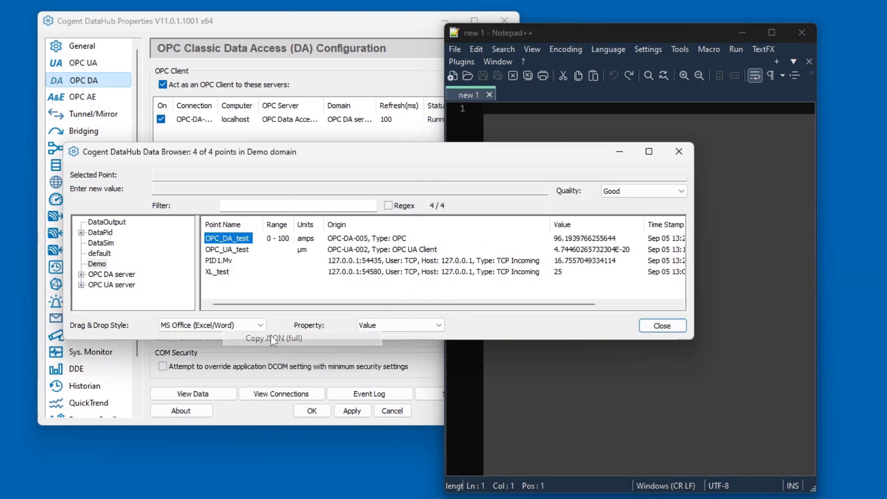
{"action": "left_click", "coordinate": [776, 319]}
{"action": "key", "text": "ctrl+v"}
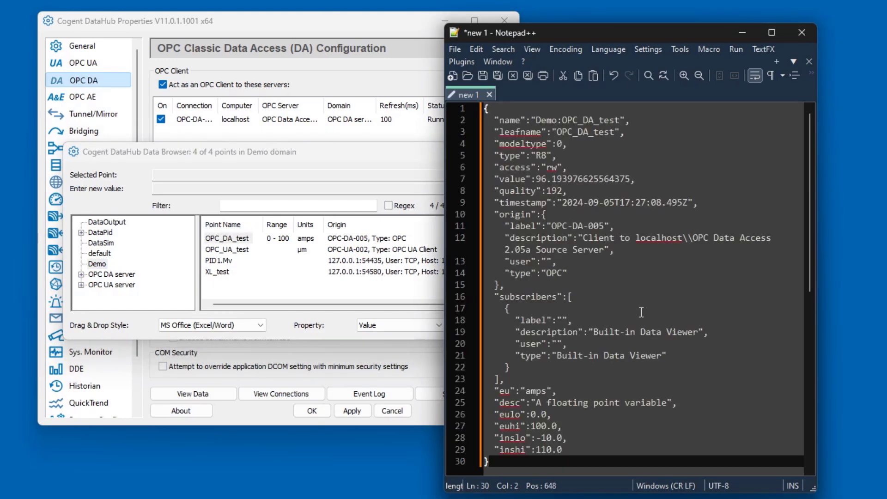
{"action": "scroll", "coordinate": [642, 312], "scroll_direction": "down", "scroll_amount": 2}
{"action": "scroll", "coordinate": [642, 313], "scroll_direction": "up", "scroll_amount": 2}
Copy OPC_UA_test, PID1.Mv and XL_test together as JSON (full) and replace the Notepad++ document's contents with it
{"action": "left_click", "coordinate": [217, 252]}
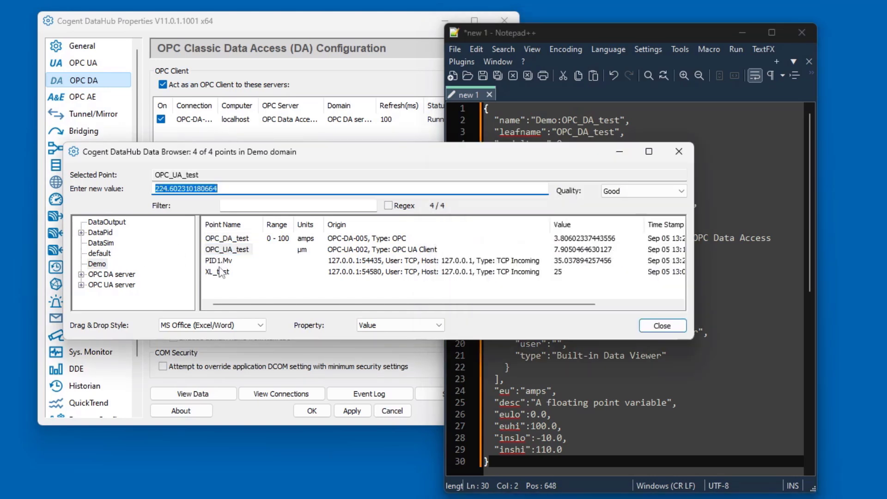
{"action": "left_click", "coordinate": [221, 273], "text": "shift"}
{"action": "right_click", "coordinate": [221, 272]}
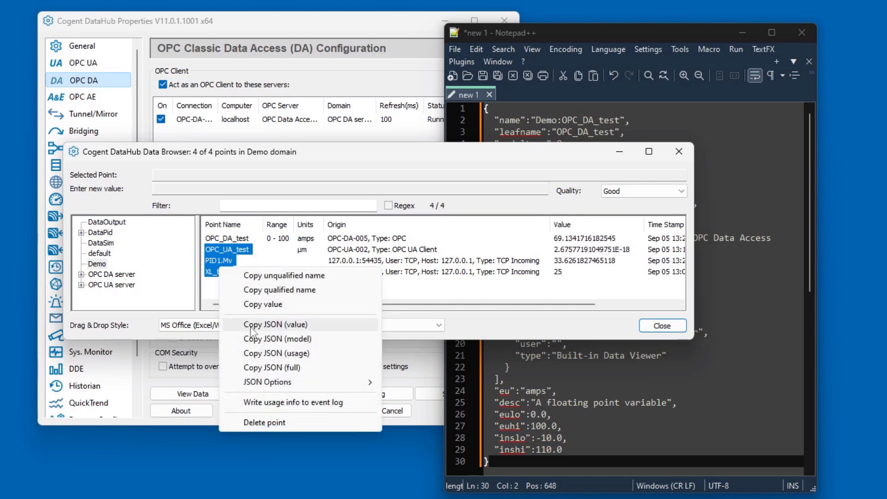
{"action": "left_click", "coordinate": [303, 367]}
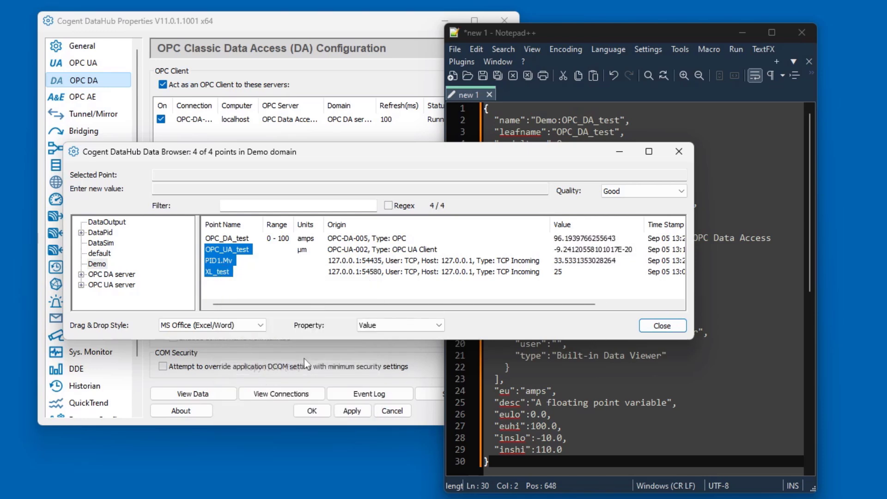
{"action": "left_click", "coordinate": [718, 360]}
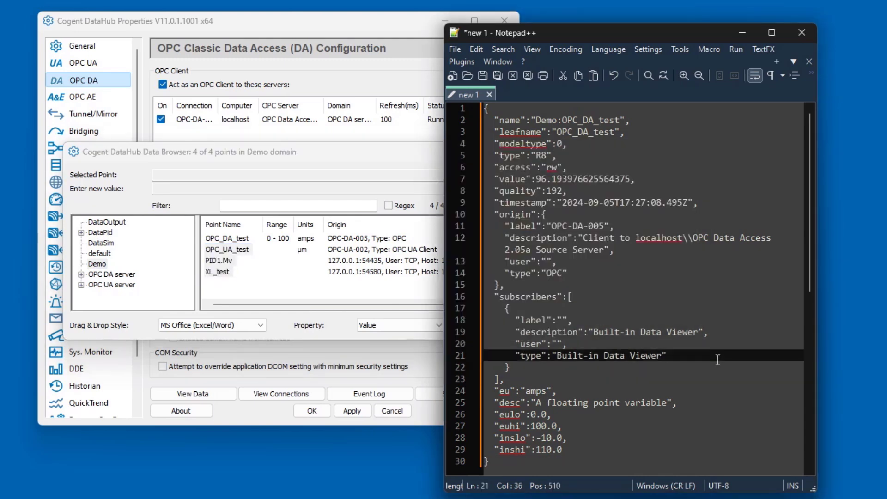
{"action": "key", "text": "ctrl+a"}
{"action": "key", "text": "Delete"}
{"action": "key", "text": "ctrl+v"}
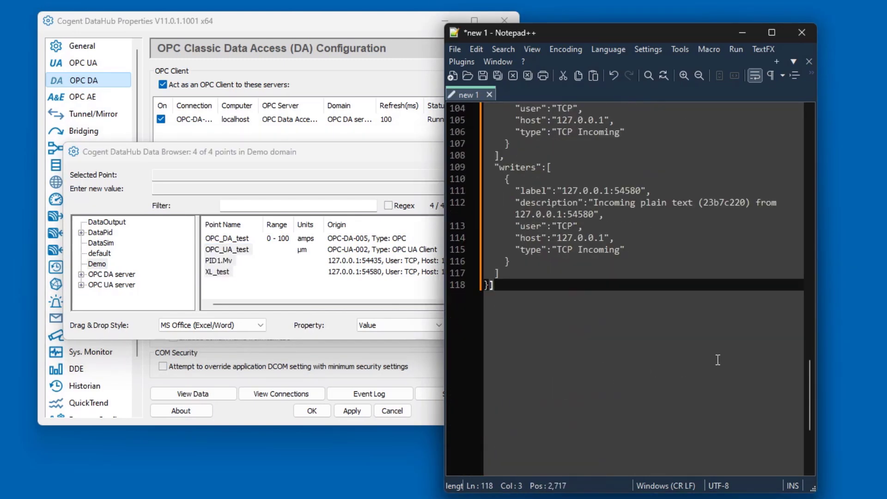
{"action": "scroll", "coordinate": [718, 360], "scroll_direction": "up", "scroll_amount": 20}
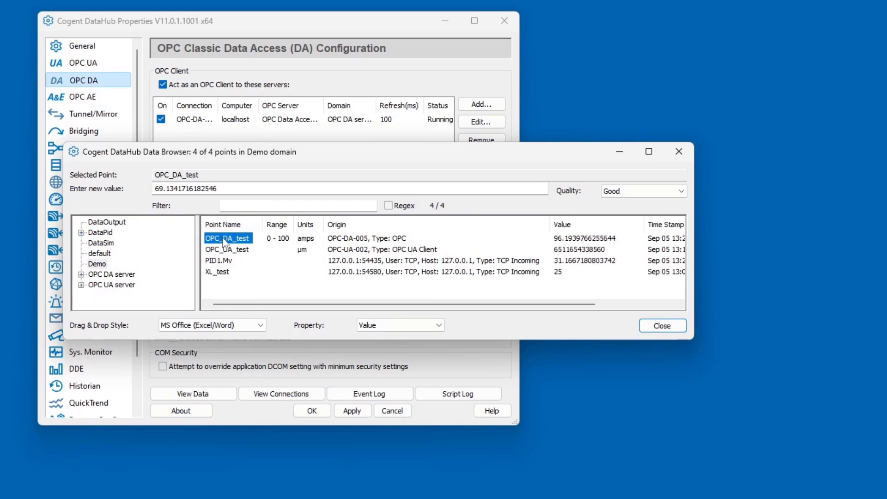
Write the usage info of OPC_DA_test to the event log and review the entry in the Event Log window
{"action": "right_click", "coordinate": [224, 242]}
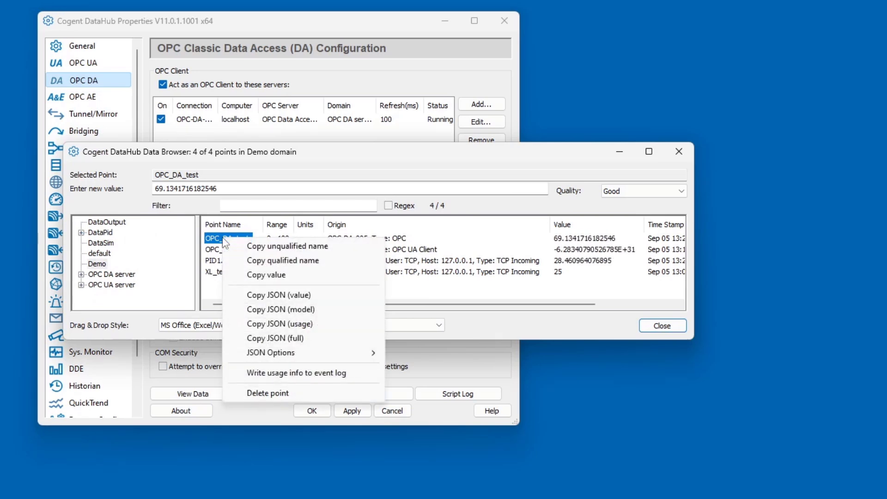
{"action": "left_click", "coordinate": [274, 375]}
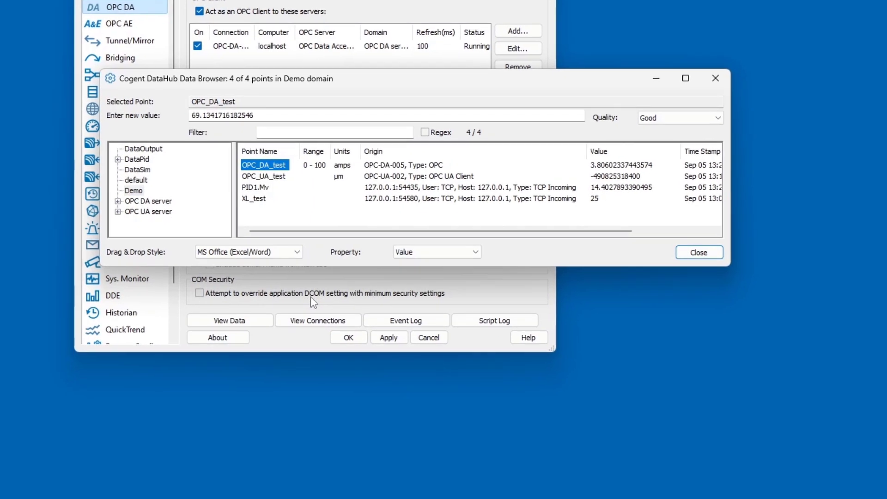
{"action": "left_click", "coordinate": [409, 314]}
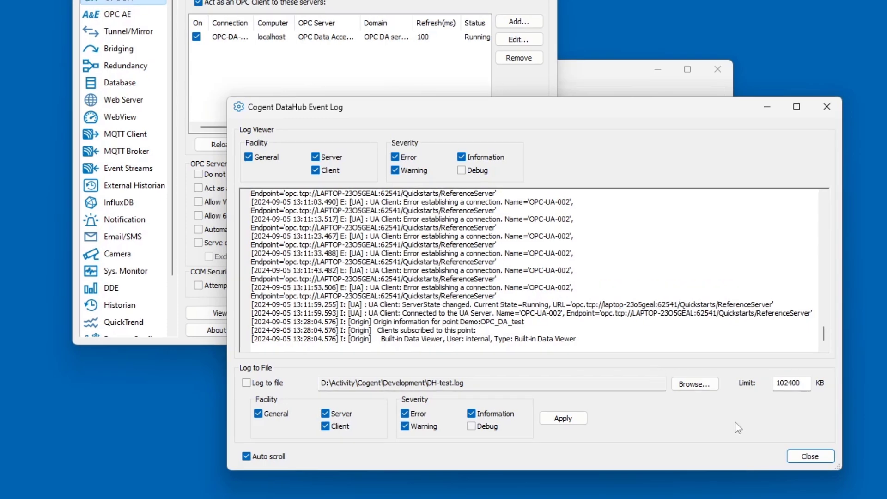
{"action": "left_click", "coordinate": [810, 457]}
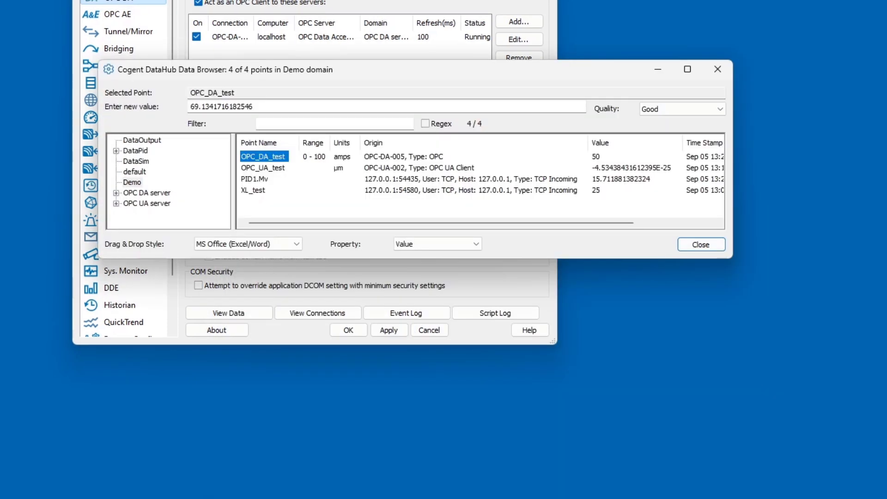
Delete the XL_test point from the Demo domain in the Data Browser
{"action": "left_click", "coordinate": [258, 190]}
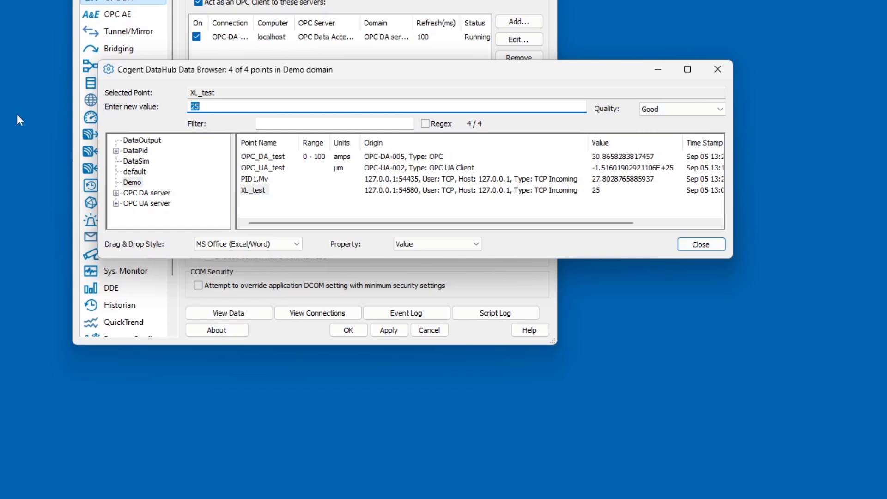
{"action": "right_click", "coordinate": [251, 194]}
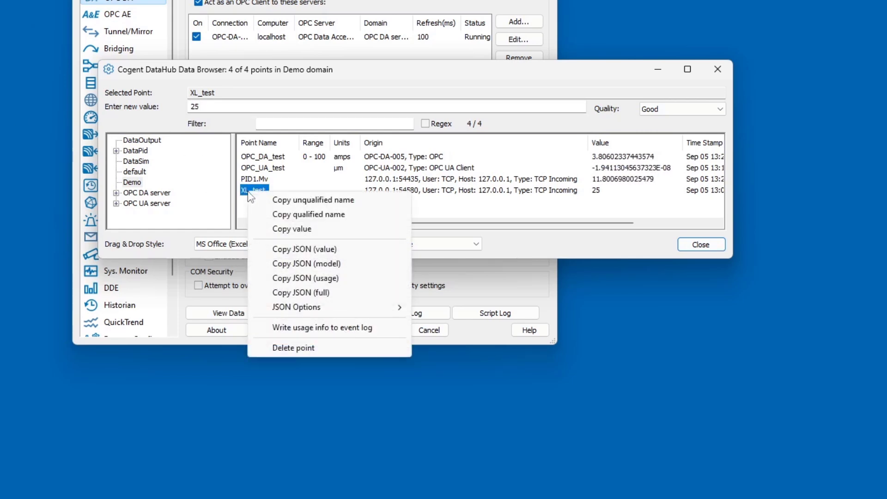
{"action": "left_click", "coordinate": [295, 350]}
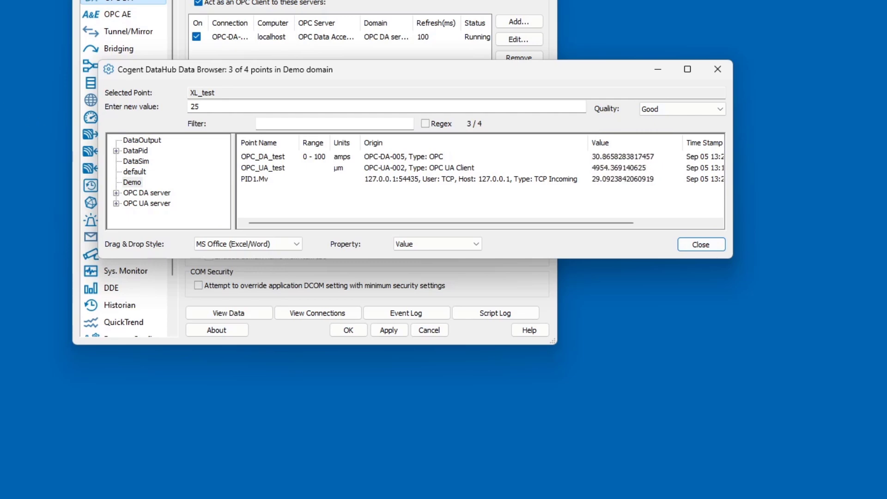
Switch to Excel, set the XL_test value in cell B3 of DataBrowserDemo.xlsx to 30, and close the workbook
{"action": "key", "text": "alt+Tab"}
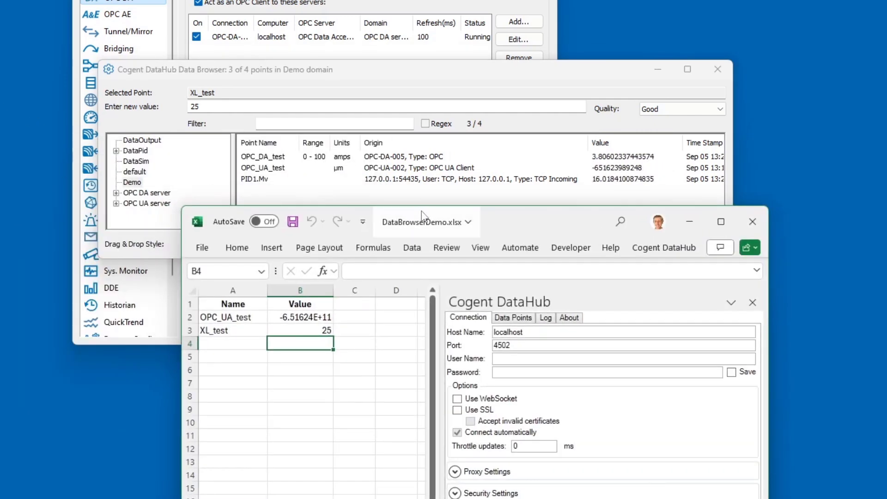
{"action": "left_click_drag", "start_coordinate": [512, 217], "coordinate": [542, 232]}
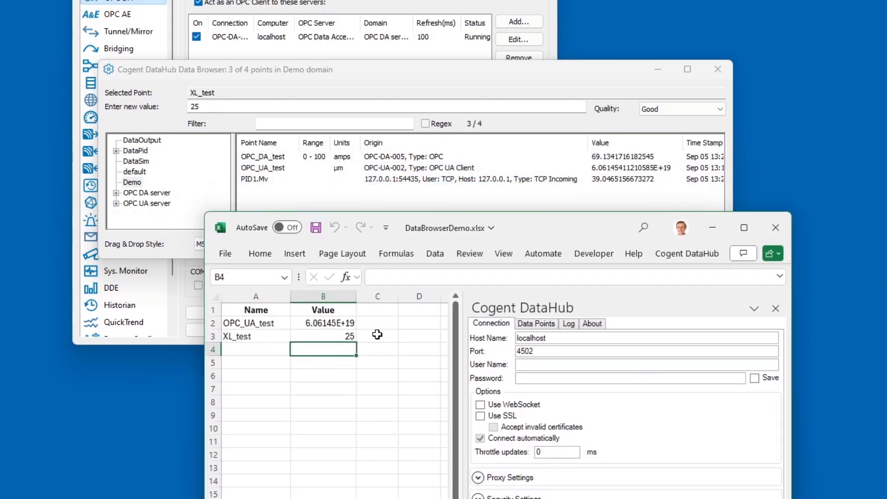
{"action": "left_click", "coordinate": [344, 334]}
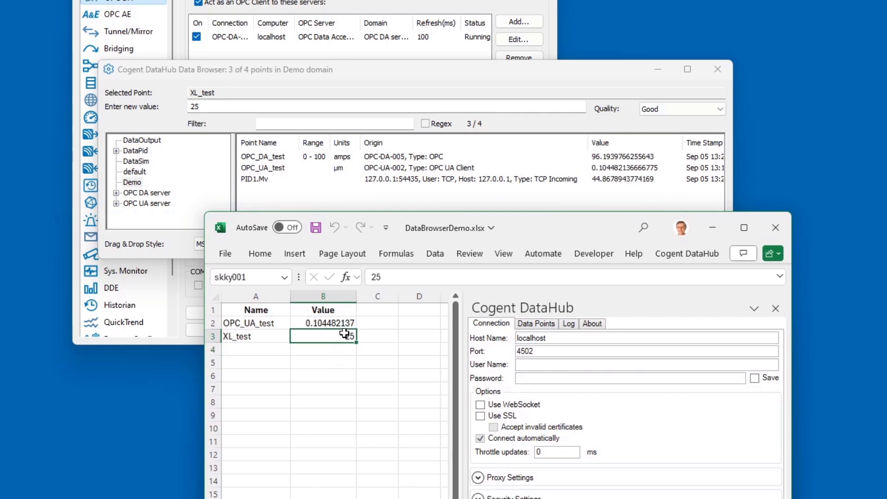
{"action": "type", "text": "30"}
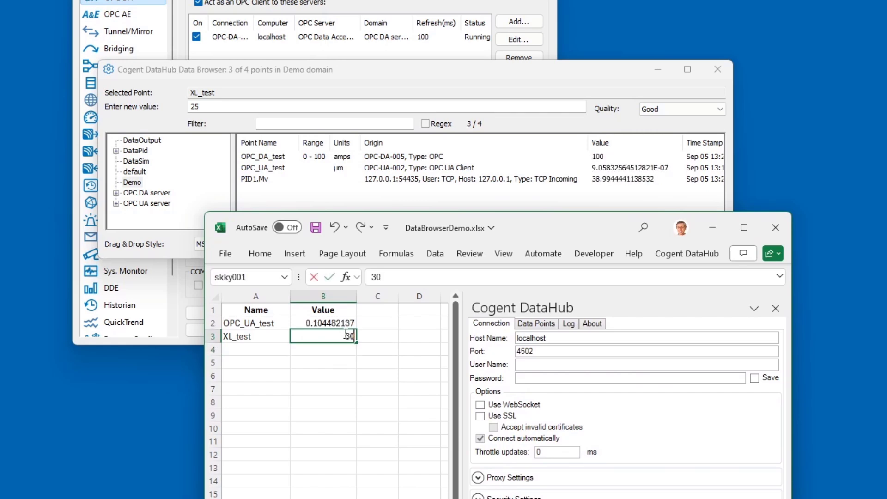
{"action": "key", "text": "Return"}
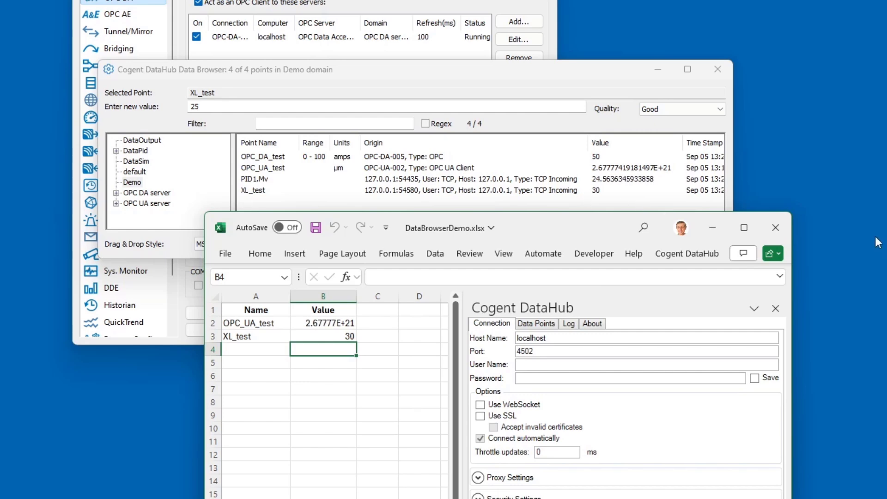
{"action": "left_click", "coordinate": [775, 225]}
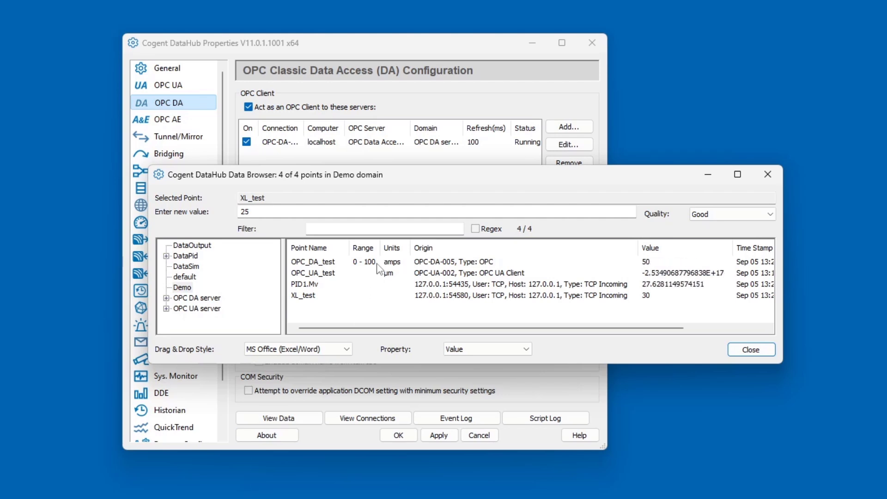
Delete the XL_test point from the Demo domain again with the Excel workbook closed
{"action": "right_click", "coordinate": [320, 264]}
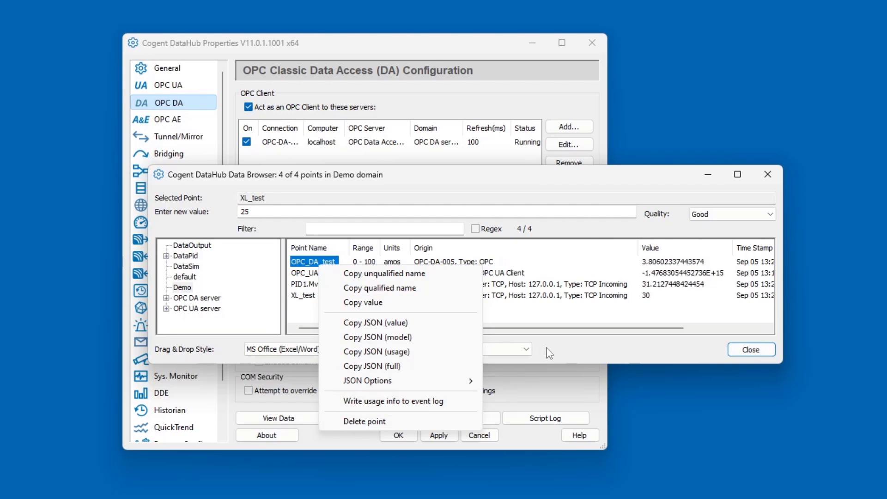
{"action": "left_click", "coordinate": [510, 349]}
{"action": "left_click", "coordinate": [307, 296]}
{"action": "right_click", "coordinate": [308, 296]}
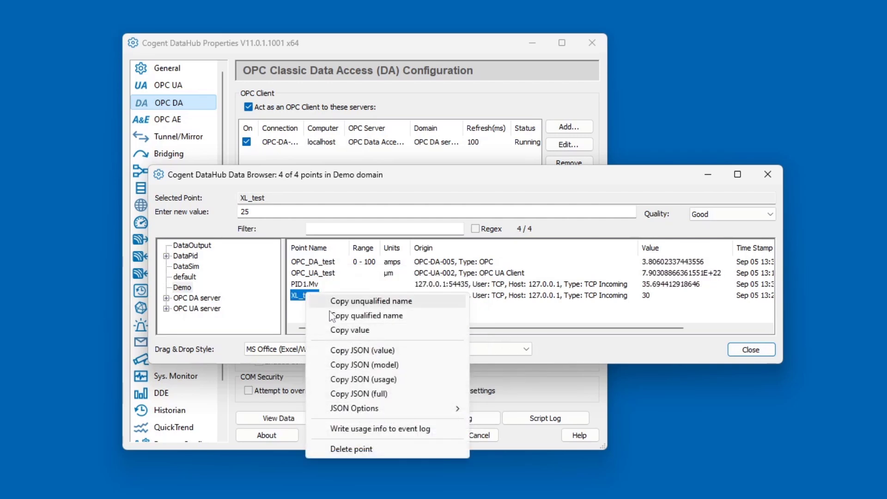
{"action": "left_click", "coordinate": [357, 451]}
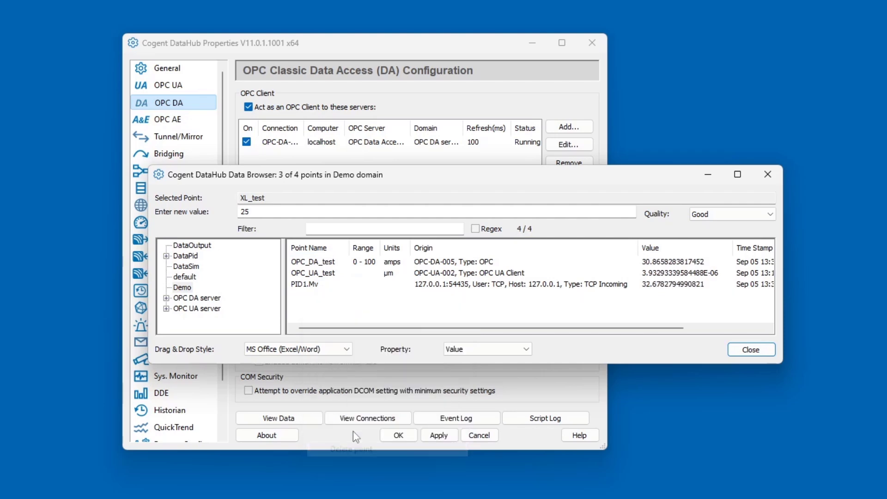